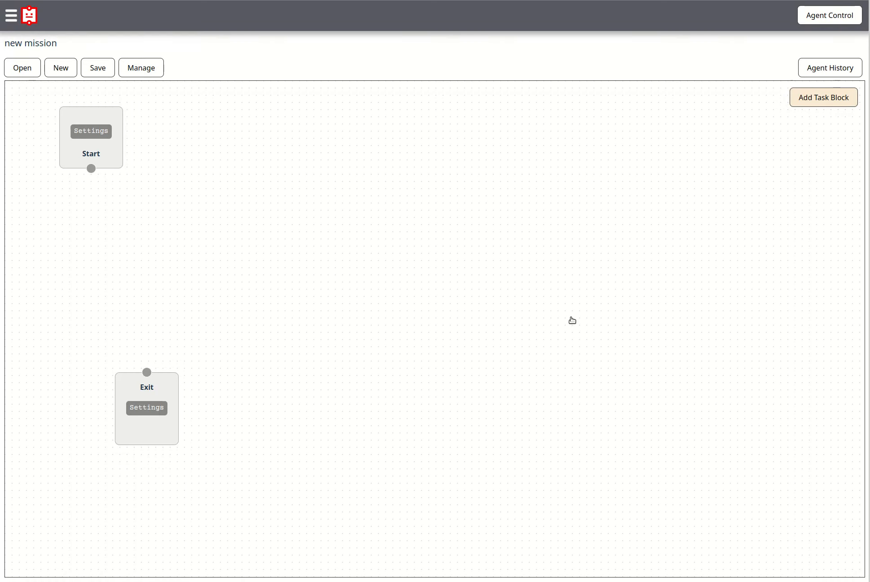
# Add an At Time Wait task block from the Date and Time group to the canvas and move the Exit block lower.
pyautogui.click(826, 101)
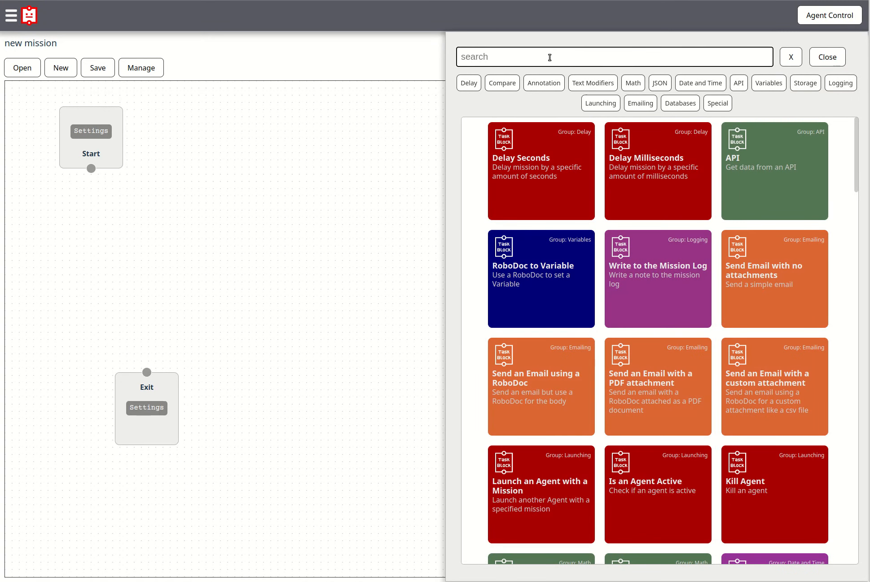
pyautogui.scroll(-5, 645, 271)
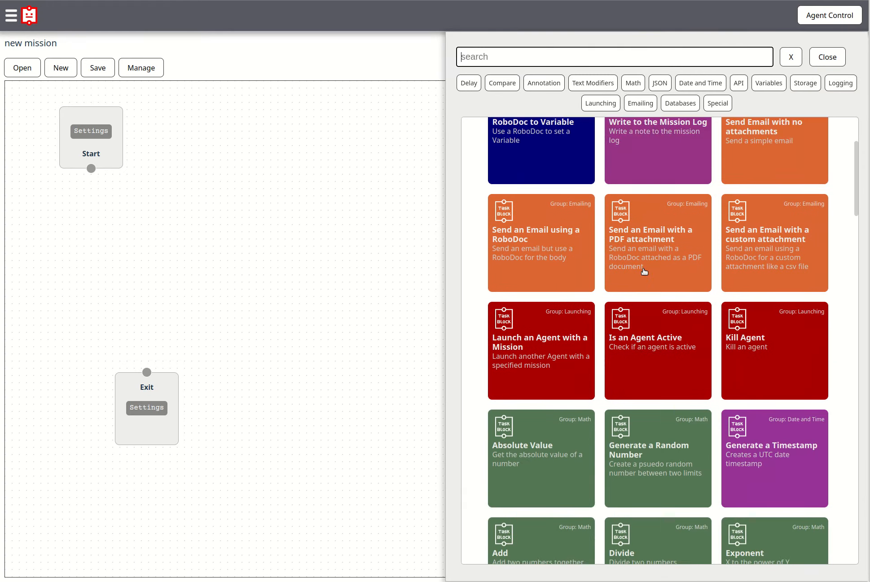
pyautogui.scroll(6, 644, 271)
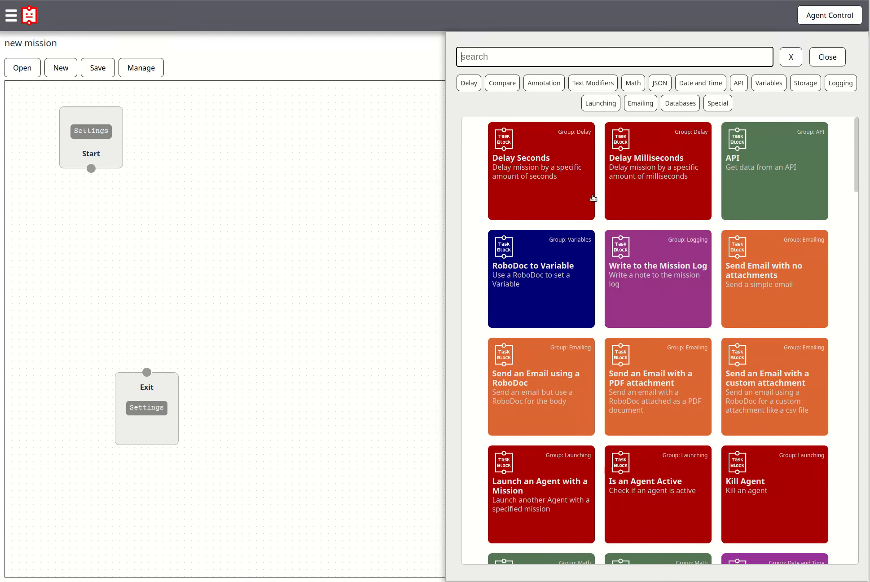
pyautogui.click(698, 85)
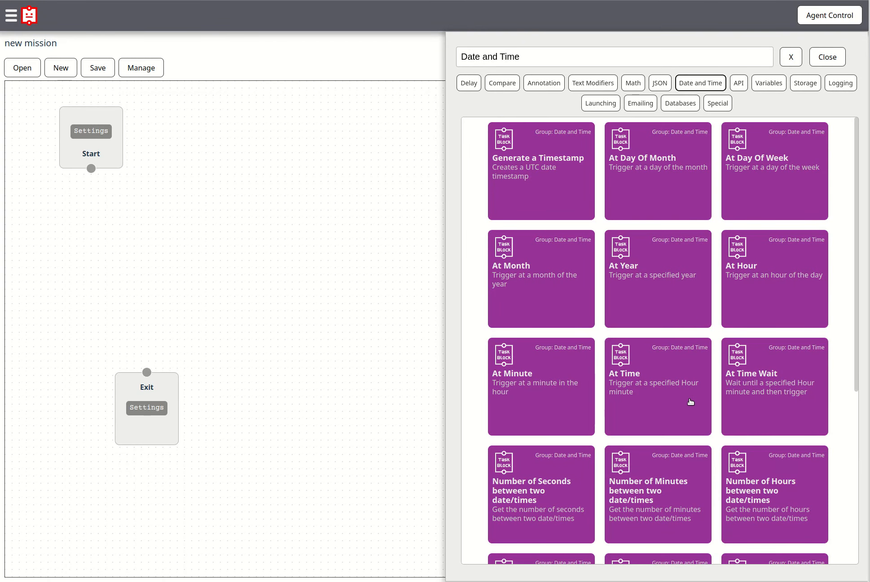
pyautogui.scroll(-2, 690, 404)
pyautogui.click(777, 278)
pyautogui.moveTo(549, 384); pyautogui.dragTo(320, 260)
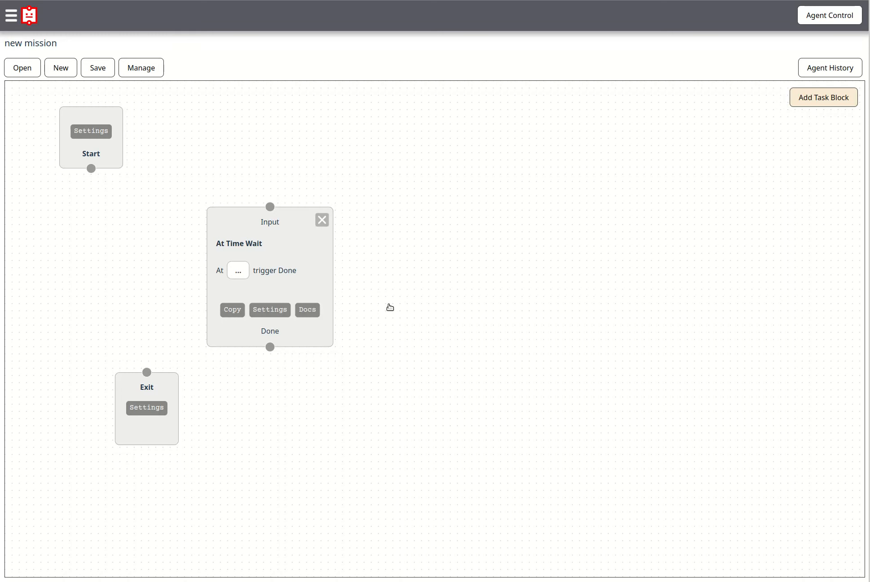
pyautogui.moveTo(175, 438); pyautogui.dragTo(209, 505)
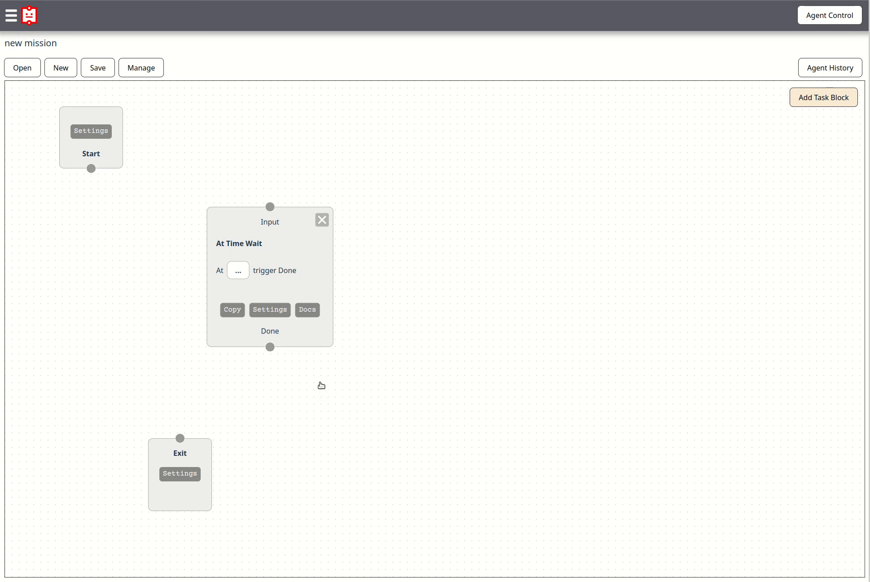
# Set the At Time Wait trigger time to 6:00 PM using a time select value.
pyautogui.click(237, 270)
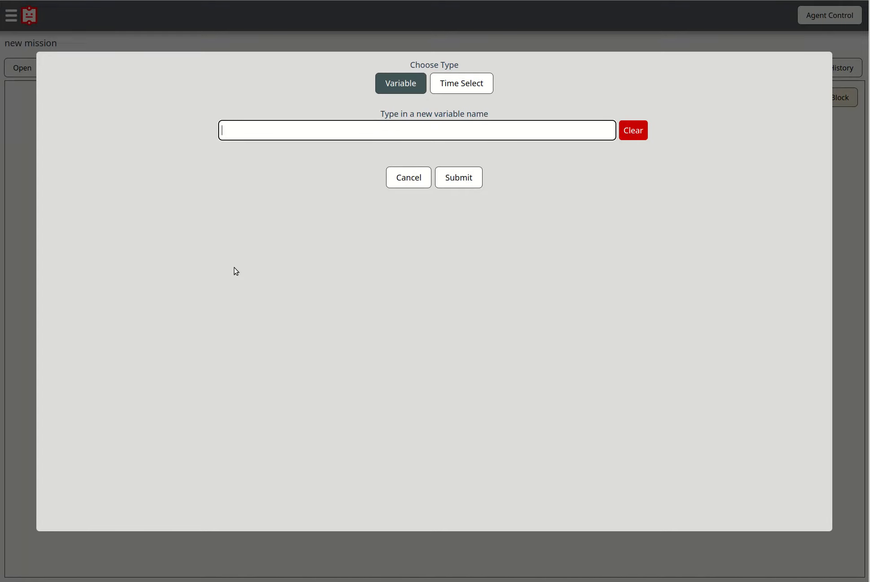
pyautogui.click(466, 88)
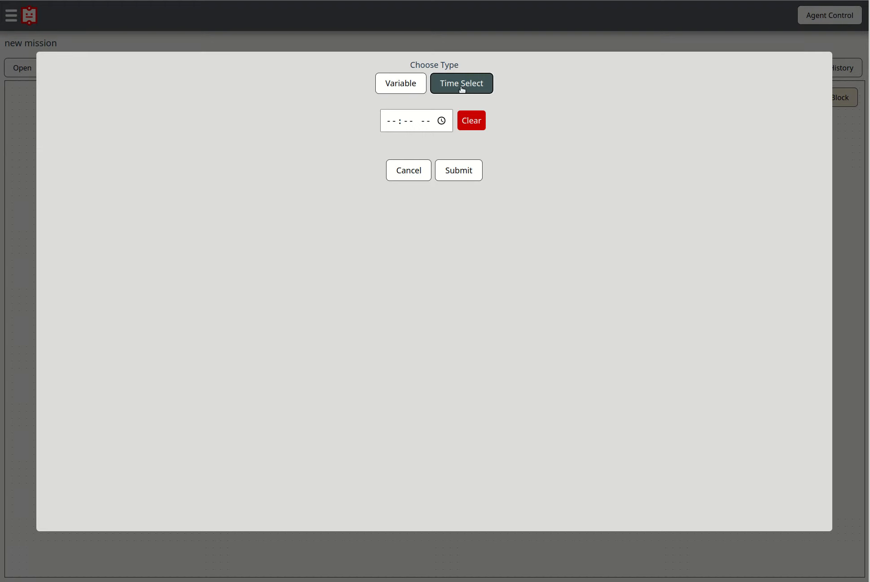
pyautogui.click(442, 121)
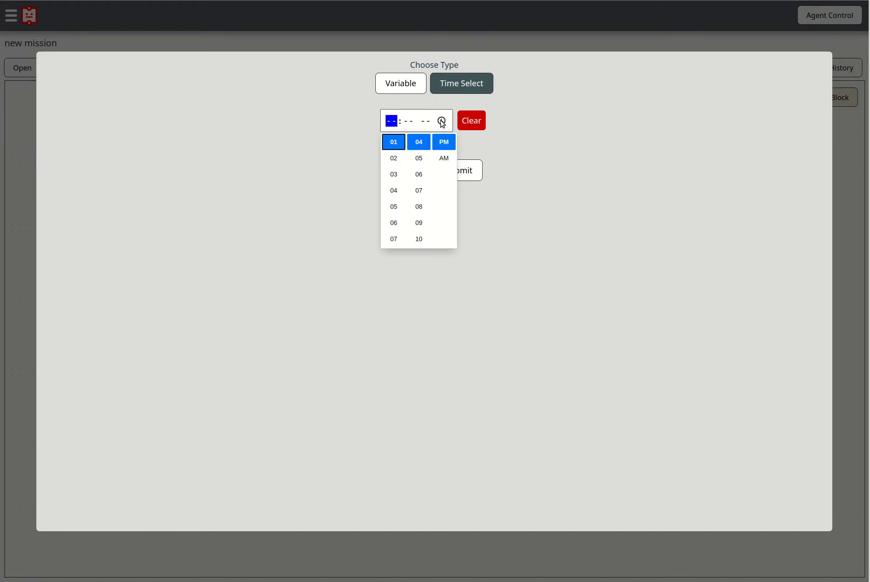
pyautogui.click(394, 222)
pyautogui.scroll(3, 419, 182)
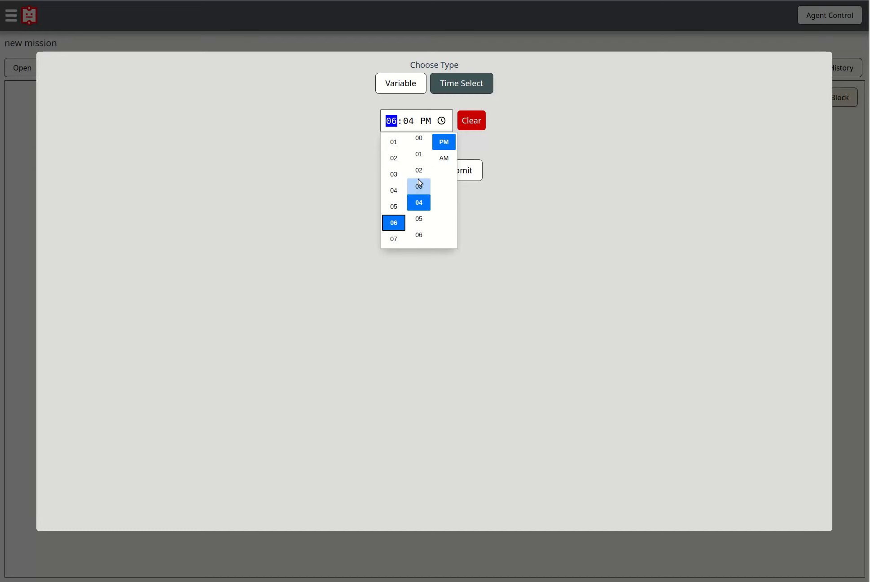
pyautogui.click(420, 190)
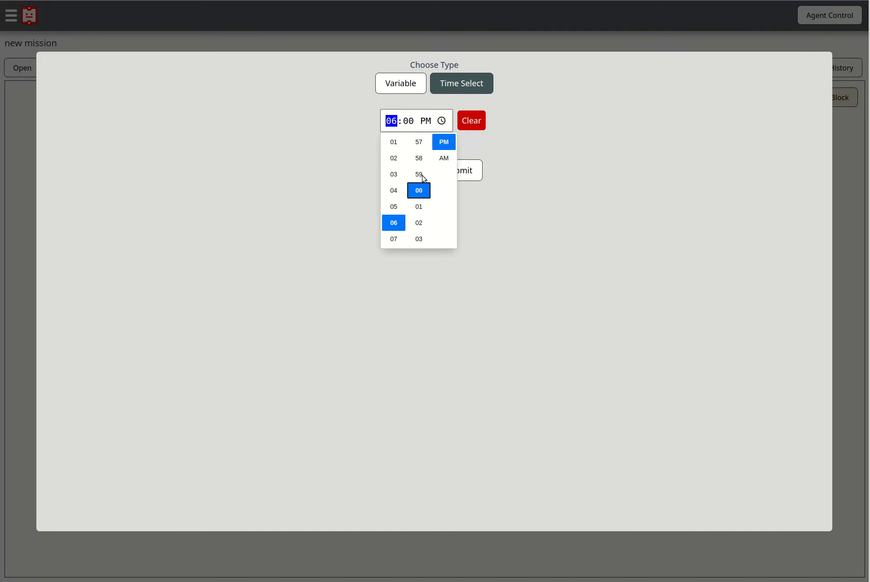
pyautogui.click(445, 142)
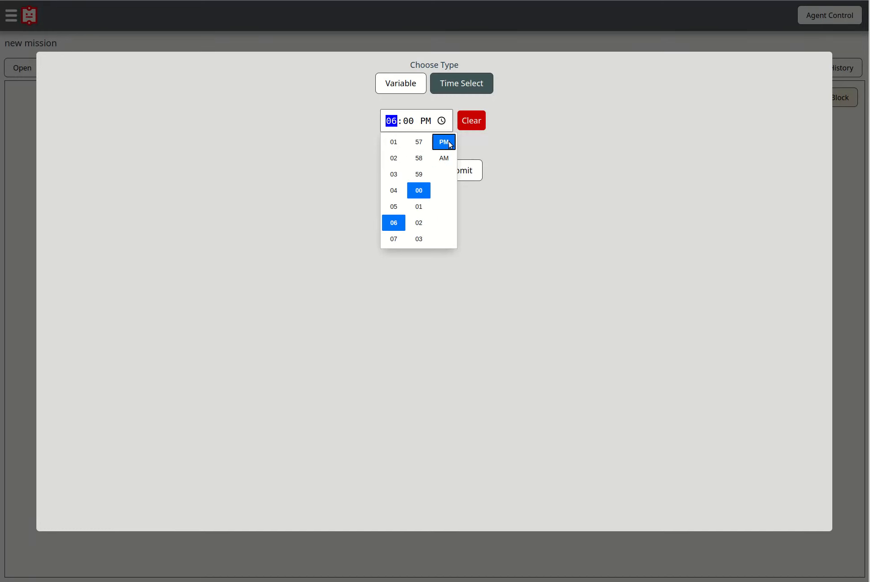
pyautogui.click(557, 190)
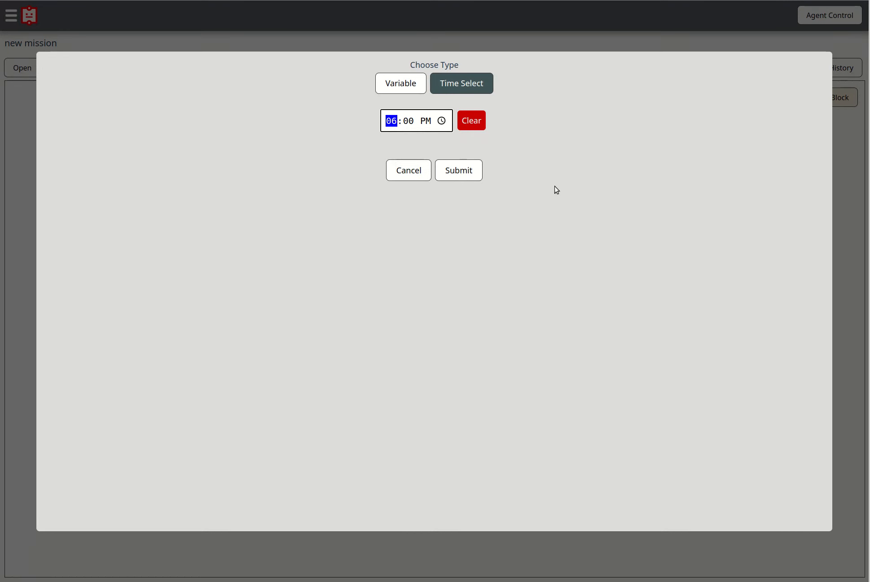
pyautogui.click(468, 173)
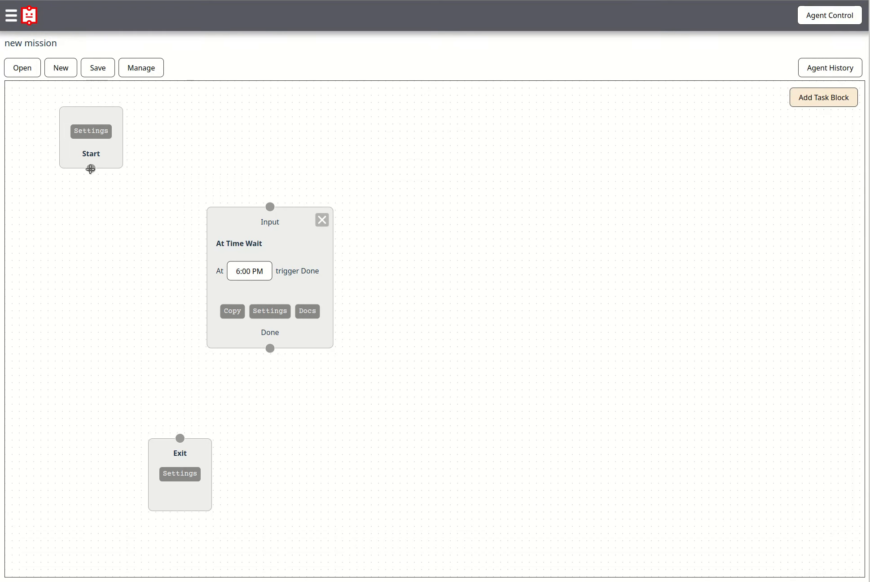
# Connect the Start block to the At Time Wait block's input and shift that block left.
pyautogui.moveTo(90, 168); pyautogui.dragTo(270, 206)
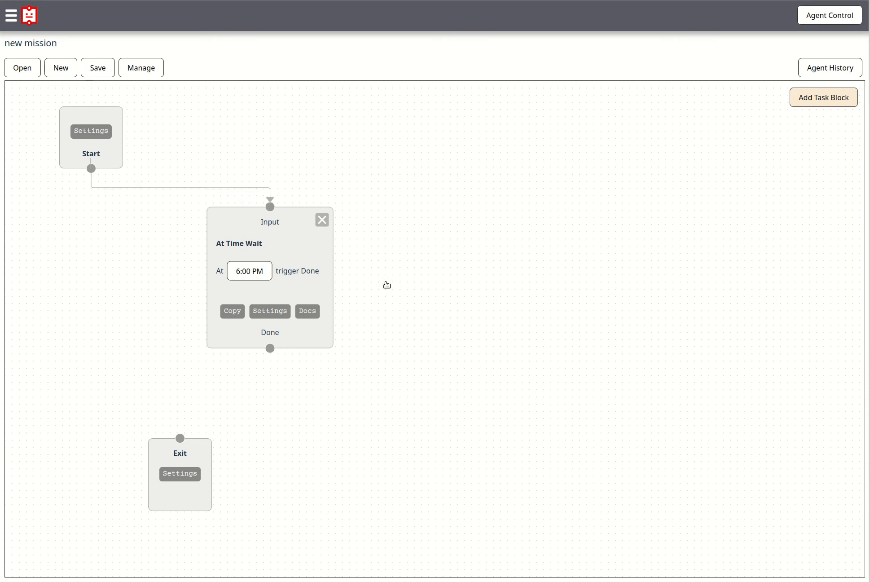
pyautogui.moveTo(334, 249); pyautogui.dragTo(276, 243)
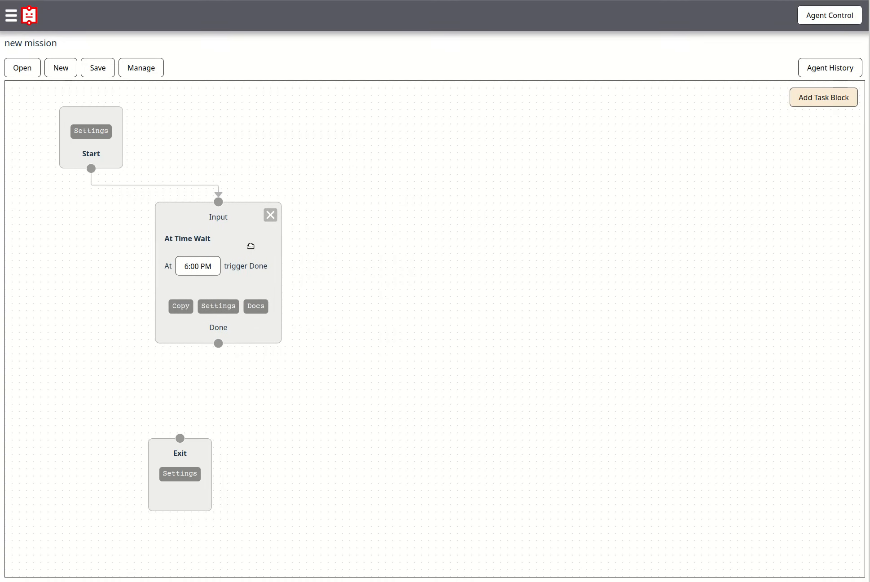
# Add a Send Email with no attachments block from the Emailing group and place it right of the wait block.
pyautogui.click(826, 101)
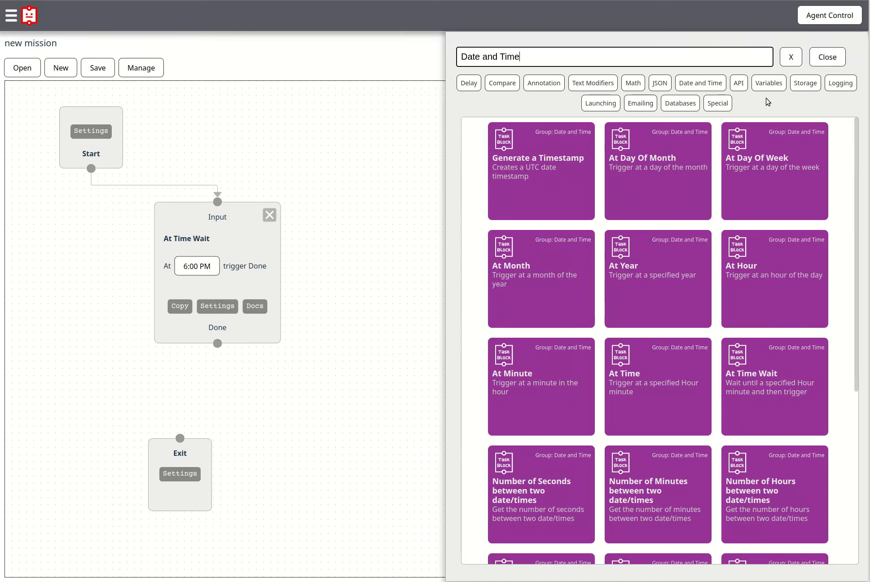
pyautogui.click(657, 103)
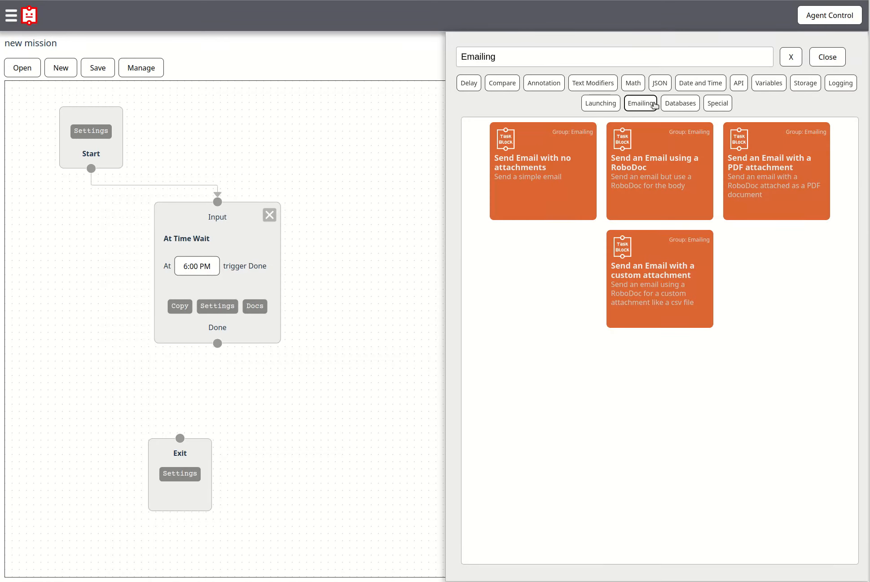
pyautogui.click(533, 159)
pyautogui.moveTo(525, 514); pyautogui.dragTo(439, 320)
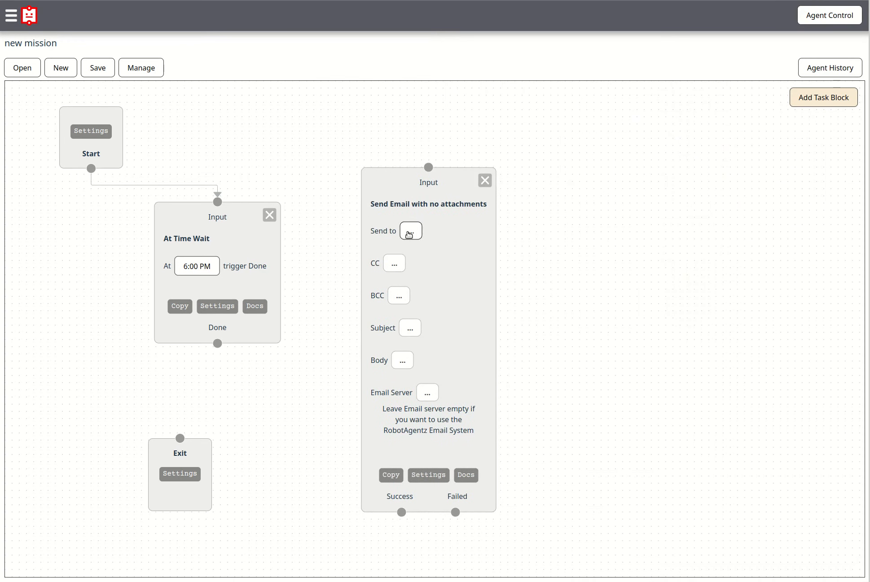
# Set the email block's Send to field to the recipient's e-mail address as plain text.
pyautogui.click(409, 233)
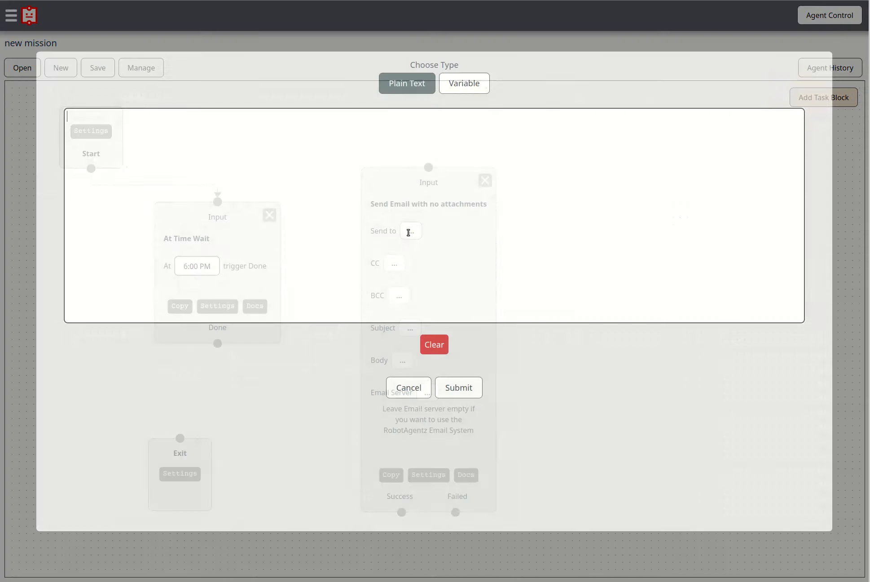
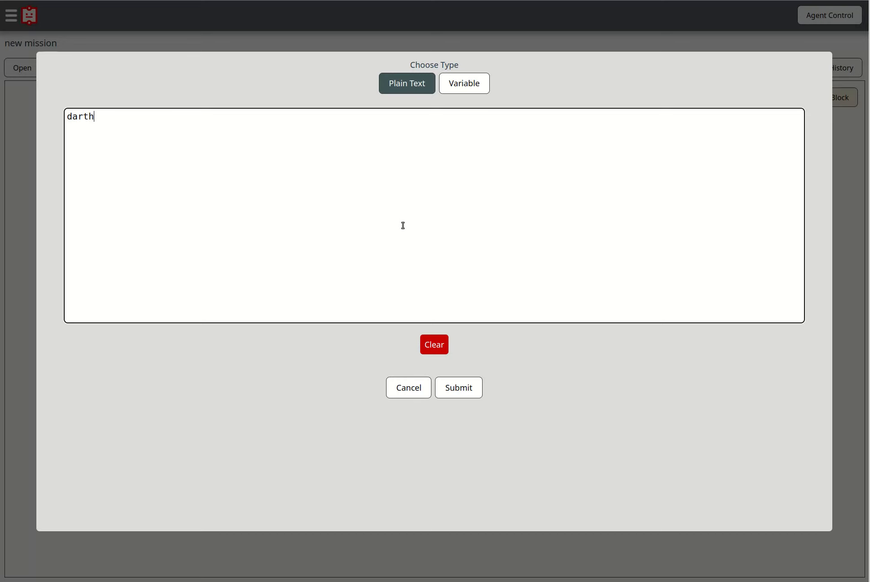
pyautogui.click(460, 389)
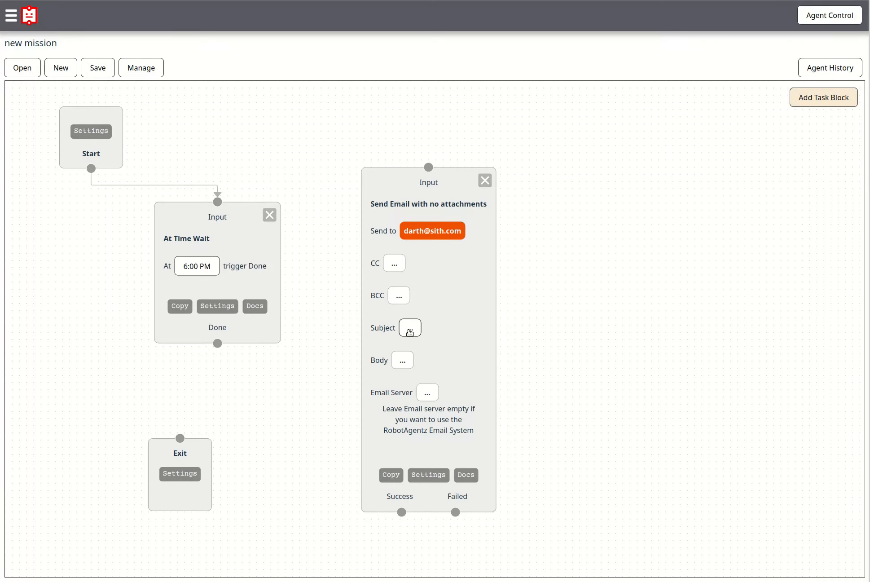
# Set the email subject to plain text beginning with Delayed.
pyautogui.click(410, 329)
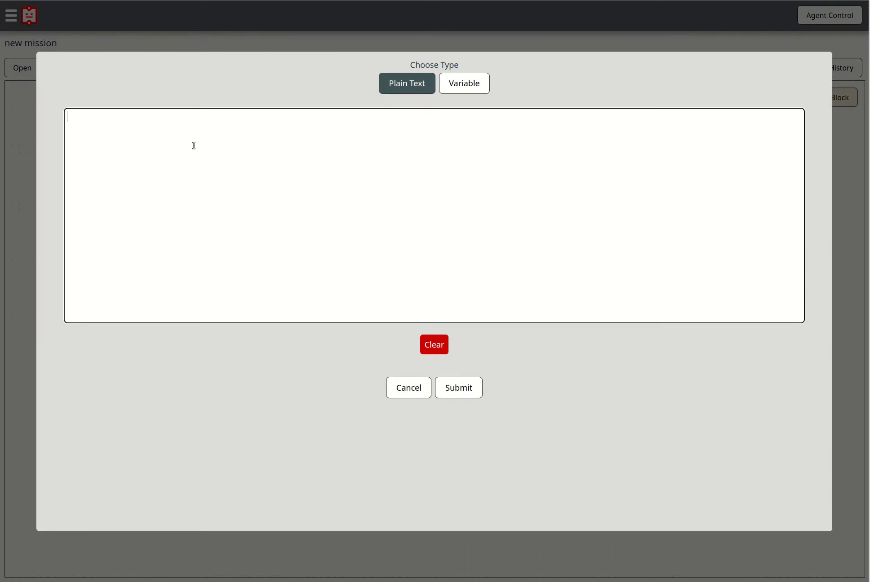
pyautogui.write('Delayed...')
pyautogui.click(457, 387)
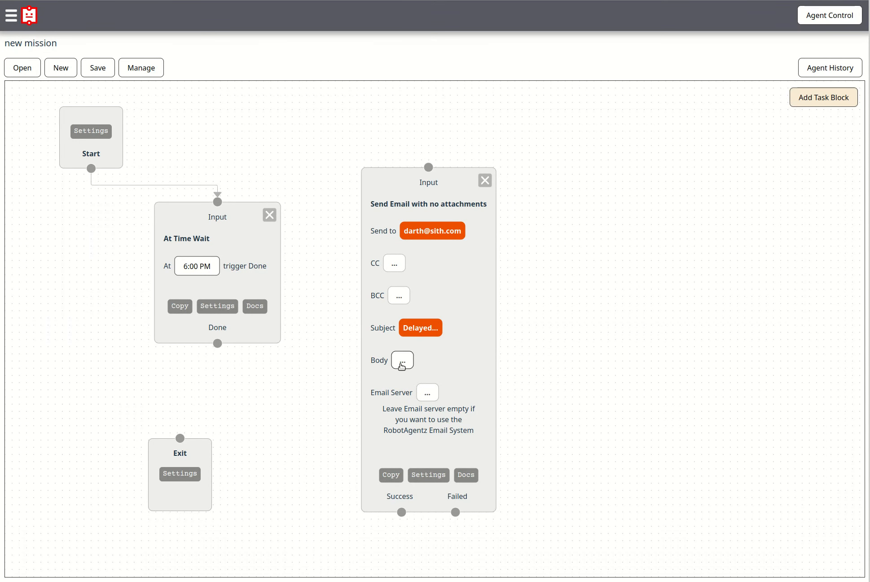
# Set the email body to the plain text We are behind.
pyautogui.click(403, 364)
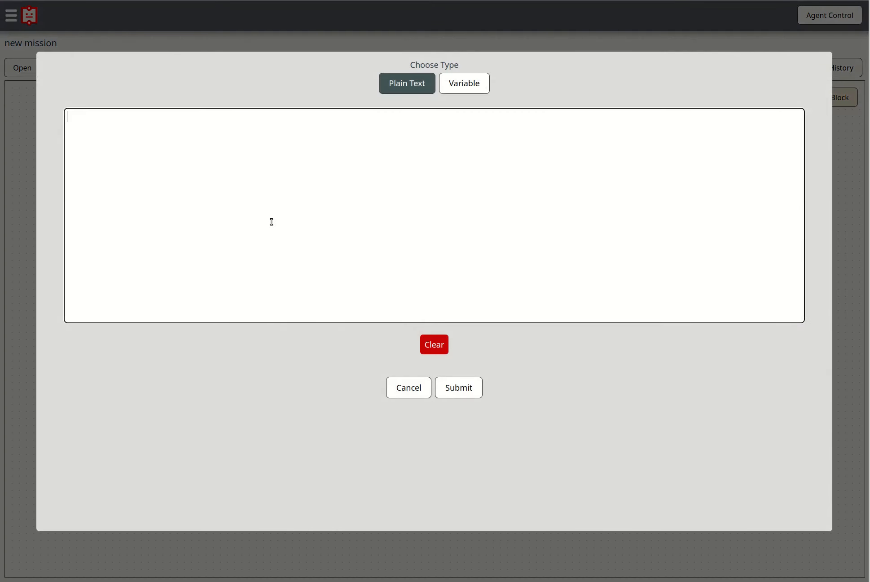
pyautogui.write('We are behind')
pyautogui.click(454, 387)
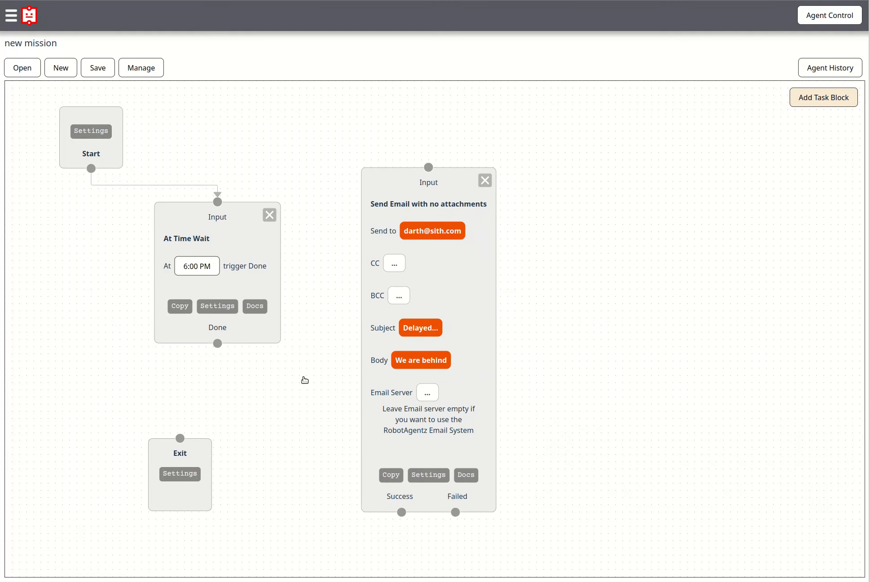
# Connect the At Time Wait Done output to the email block's input and rearrange both blocks leftward.
pyautogui.moveTo(214, 343); pyautogui.dragTo(429, 166)
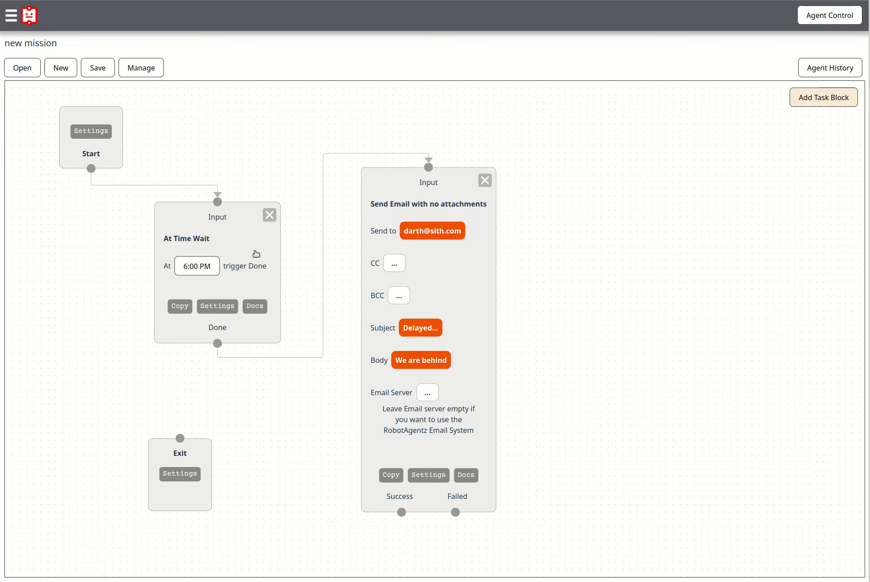
pyautogui.moveTo(231, 245); pyautogui.dragTo(155, 255)
pyautogui.moveTo(432, 278); pyautogui.dragTo(312, 244)
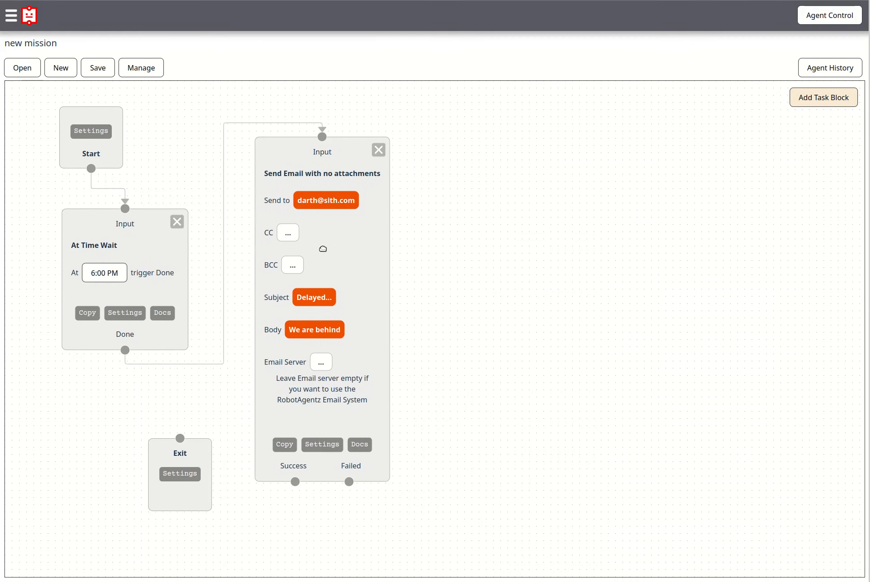
# Place the Exit block below the email block and connect both its Success and Failed outputs to Exit.
pyautogui.moveTo(302, 537); pyautogui.dragTo(290, 436)
pyautogui.moveTo(183, 407); pyautogui.dragTo(320, 507)
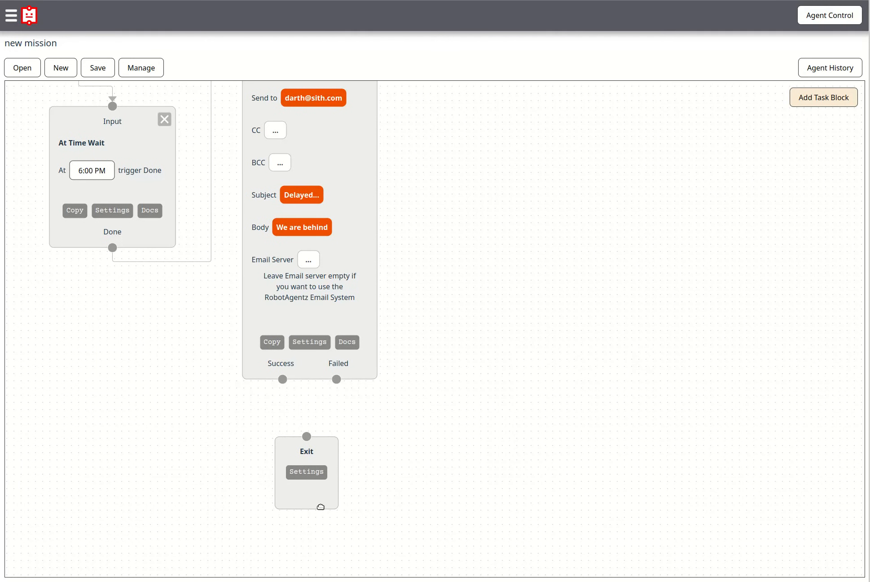
pyautogui.moveTo(282, 379); pyautogui.dragTo(307, 436)
pyautogui.moveTo(336, 379); pyautogui.dragTo(307, 436)
pyautogui.moveTo(326, 499); pyautogui.dragTo(328, 492)
pyautogui.moveTo(447, 306); pyautogui.dragTo(467, 429)
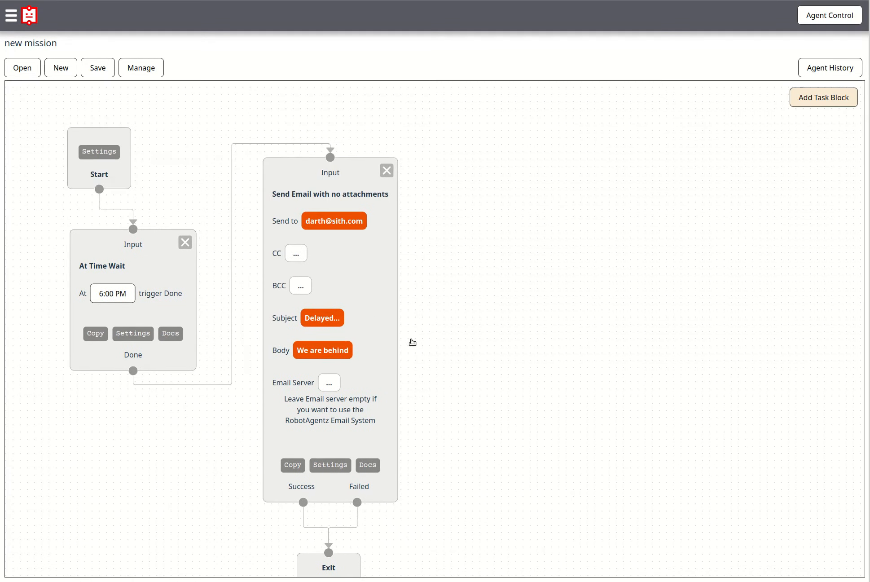
# Save the mission under the name uhoh in root.
pyautogui.click(105, 70)
pyautogui.click(455, 132)
pyautogui.write('uhoh')
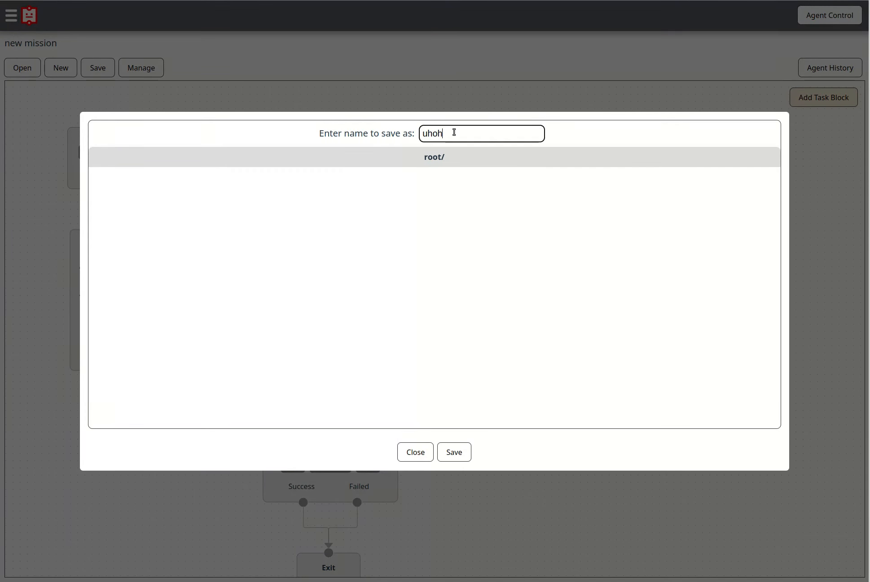
pyautogui.click(458, 454)
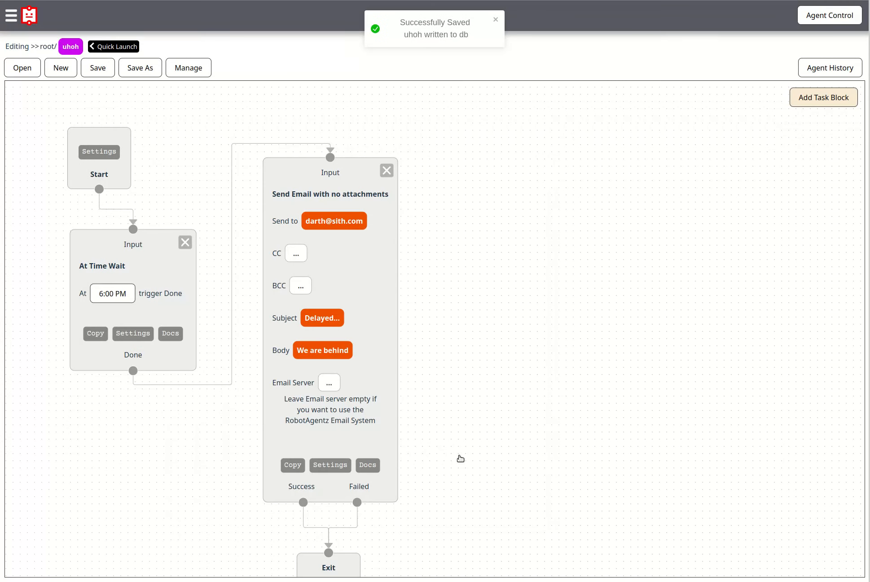